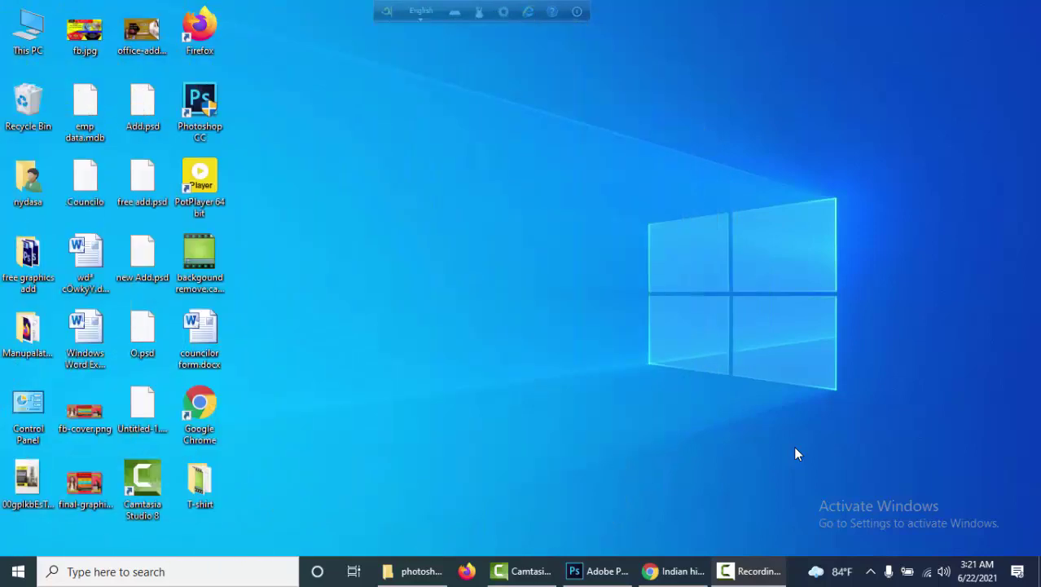
Bring the already-running Photoshop CC window to the front from the taskbar
left_click(601, 572)
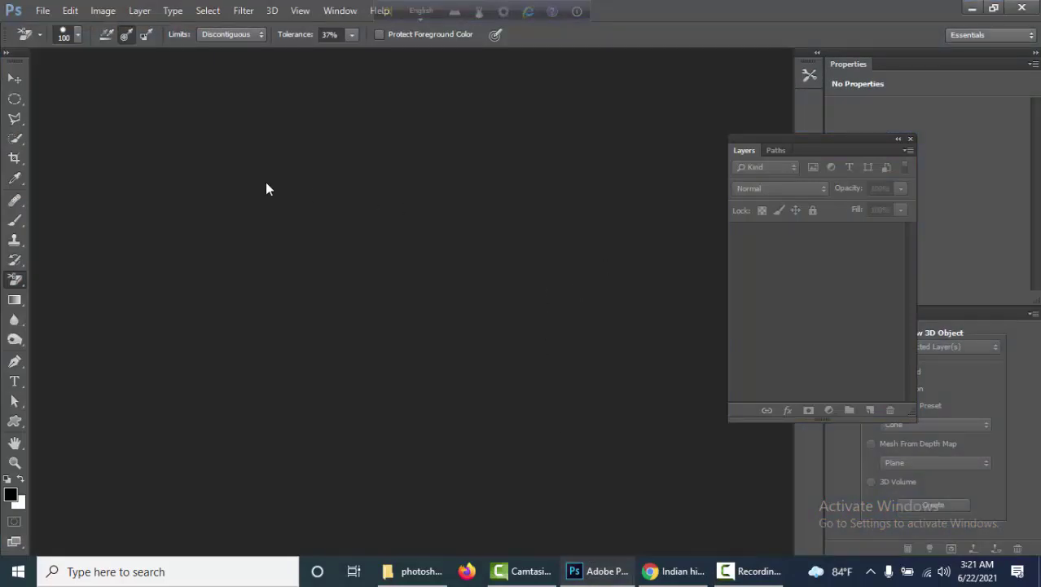
Open all four JPEGs in the Remove Background folder as separate document tabs
left_click(45, 14)
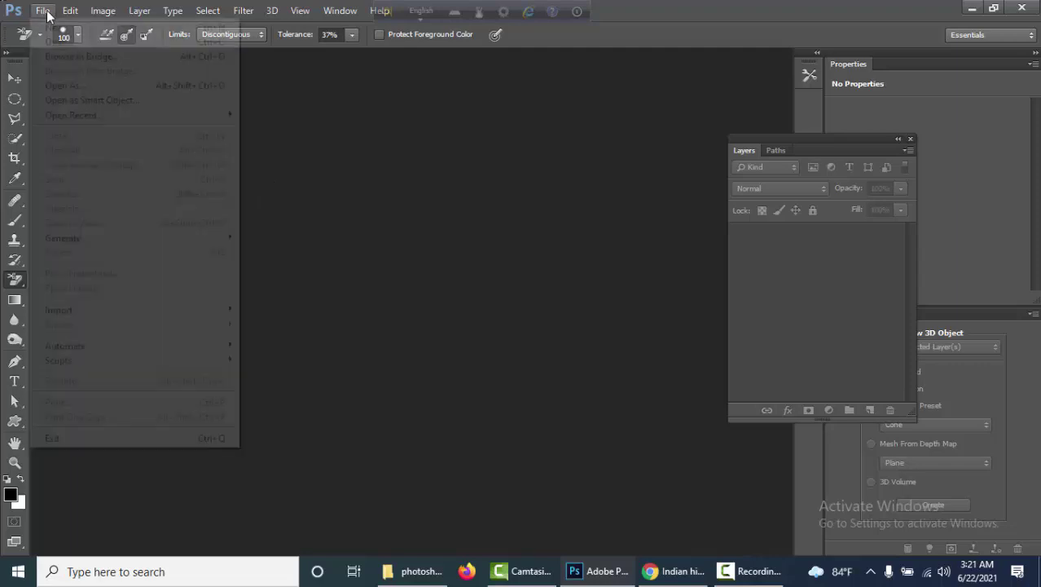
left_click(54, 40)
mouse_move(188, 253)
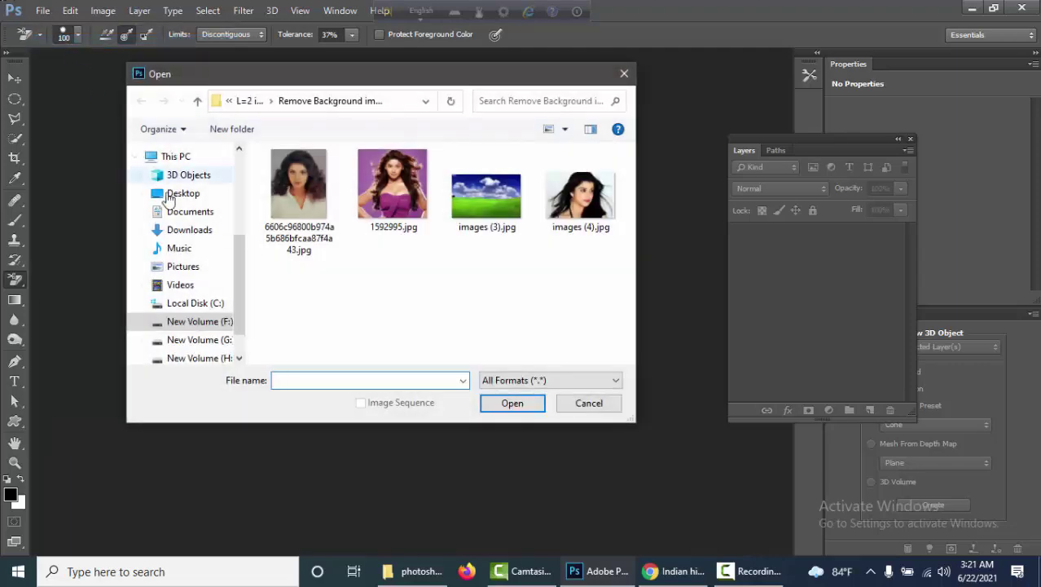
left_click_drag(598, 281, 266, 145)
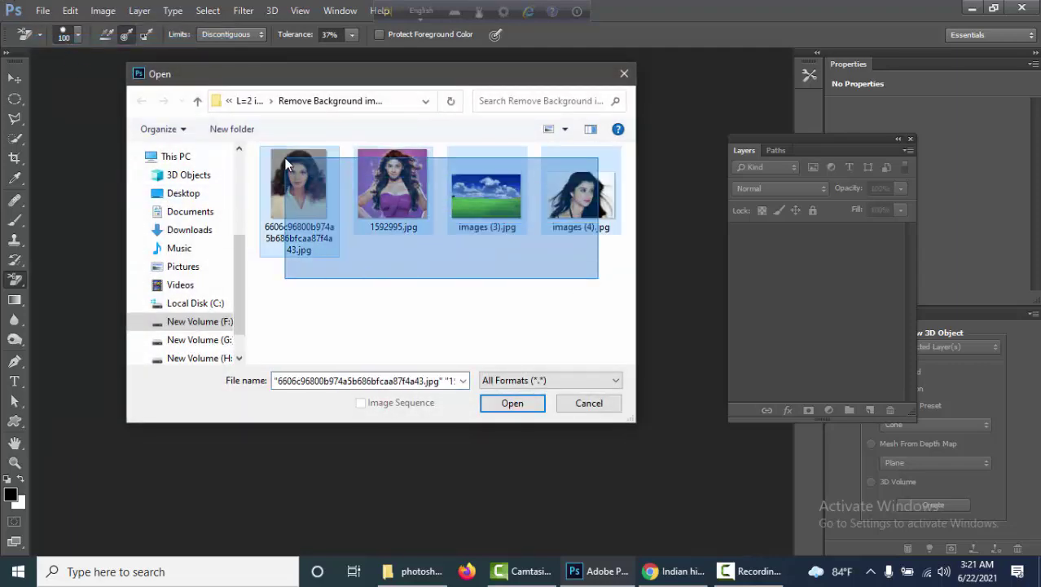
left_click(514, 408)
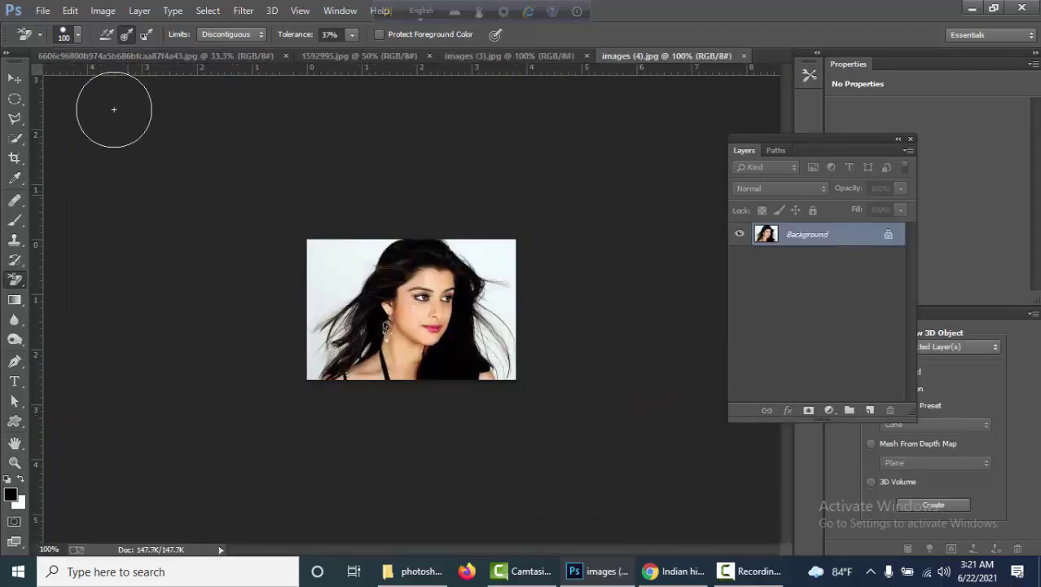
Look through all four document tabs, then return to the first portrait, 6606c…jpg
left_click(131, 53)
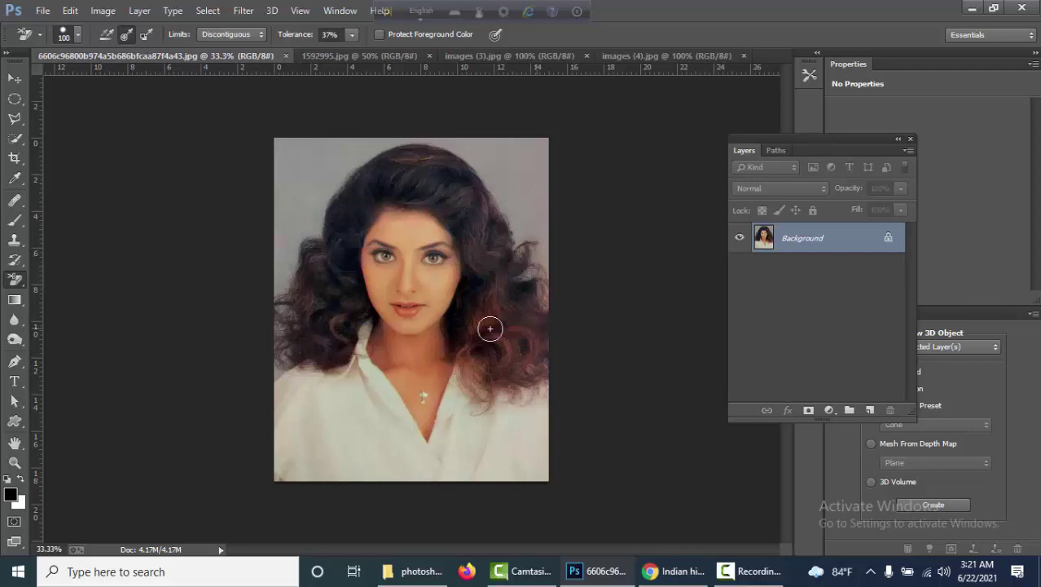
left_click(354, 55)
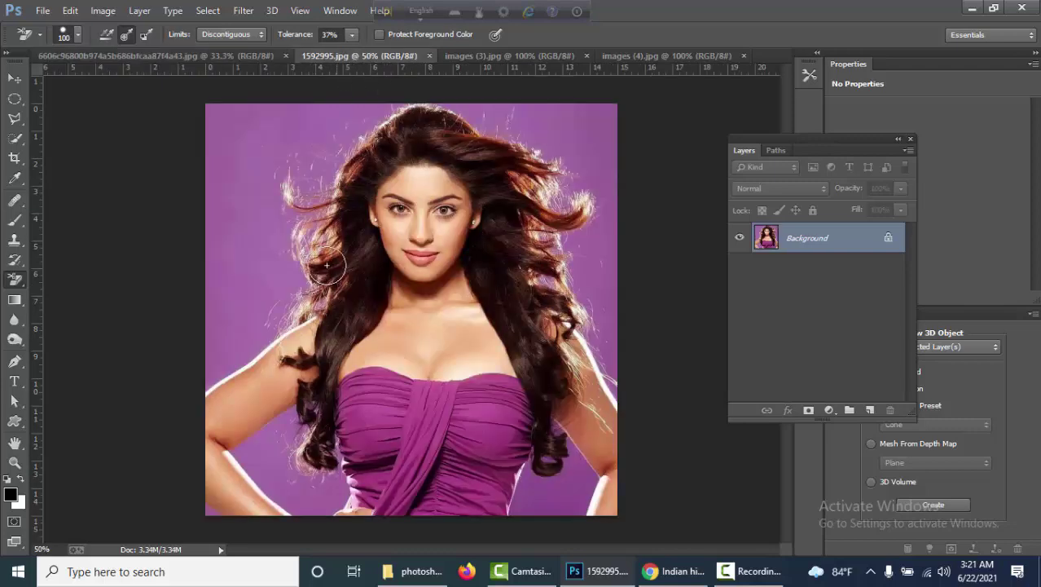
left_click(474, 55)
left_click(639, 56)
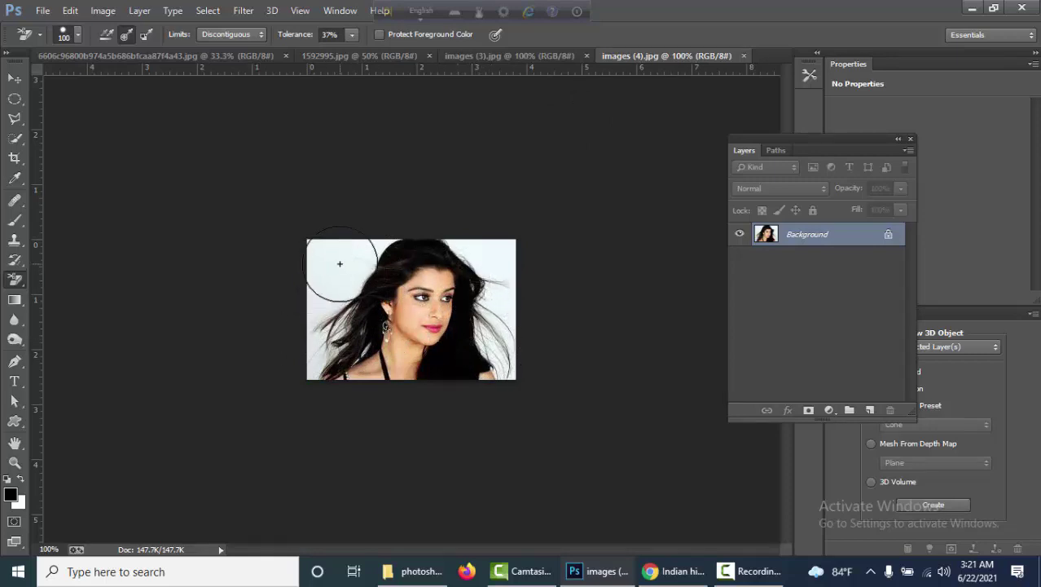
left_click(161, 59)
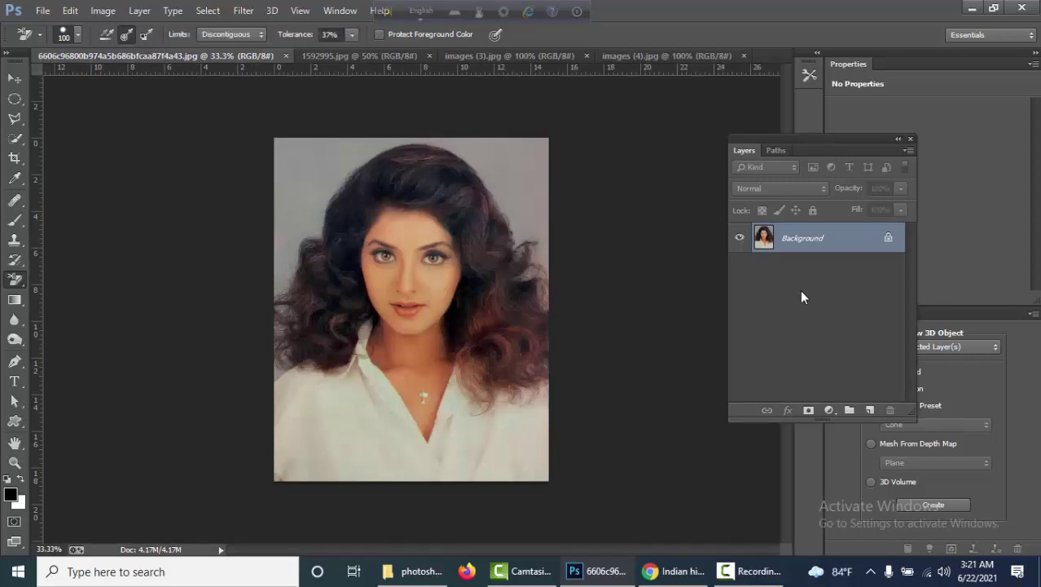
Unlock the portrait's Background as Layer 0, then bring up images (3).jpg
double_click(825, 238)
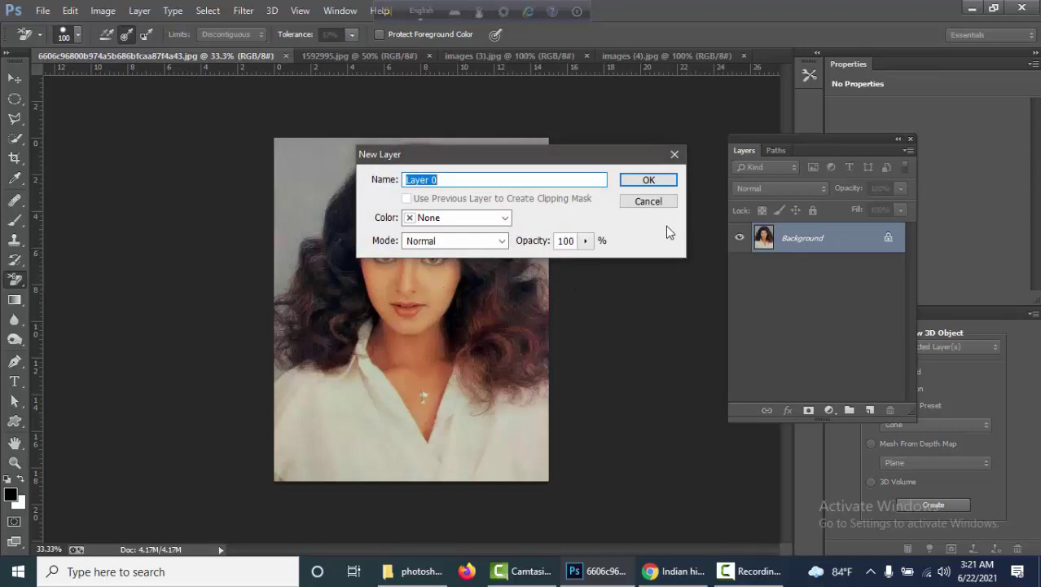
left_click(660, 176)
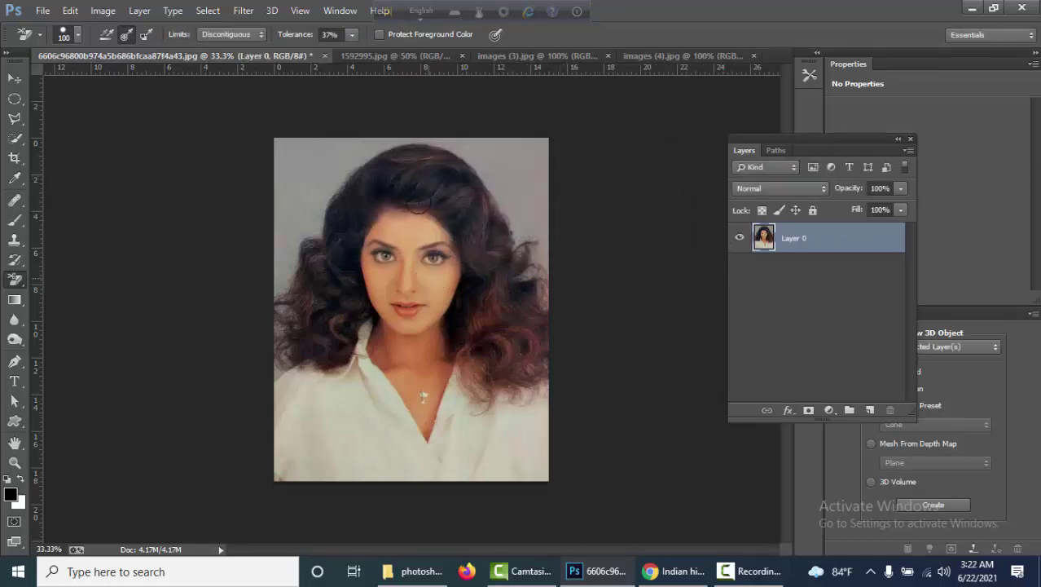
left_click(509, 56)
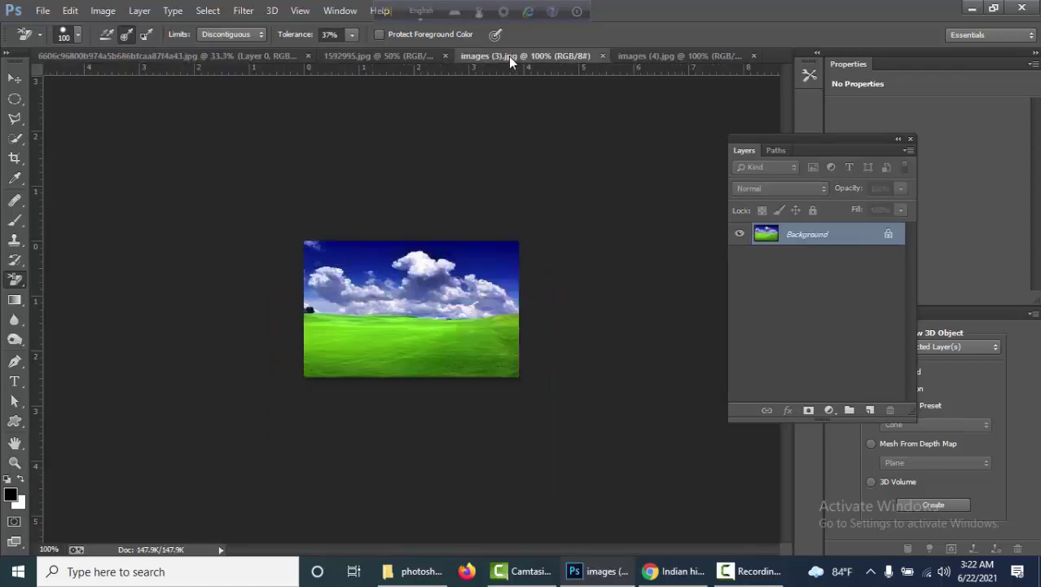
Place the sky-and-grass image as Layer 1, scaled to fill the canvas, with Layer 0 above it
left_click(15, 79)
mouse_move(427, 342)
left_mouse_down()
mouse_move(189, 84)
mouse_move(366, 340)
mouse_move(320, 179)
left_mouse_up()
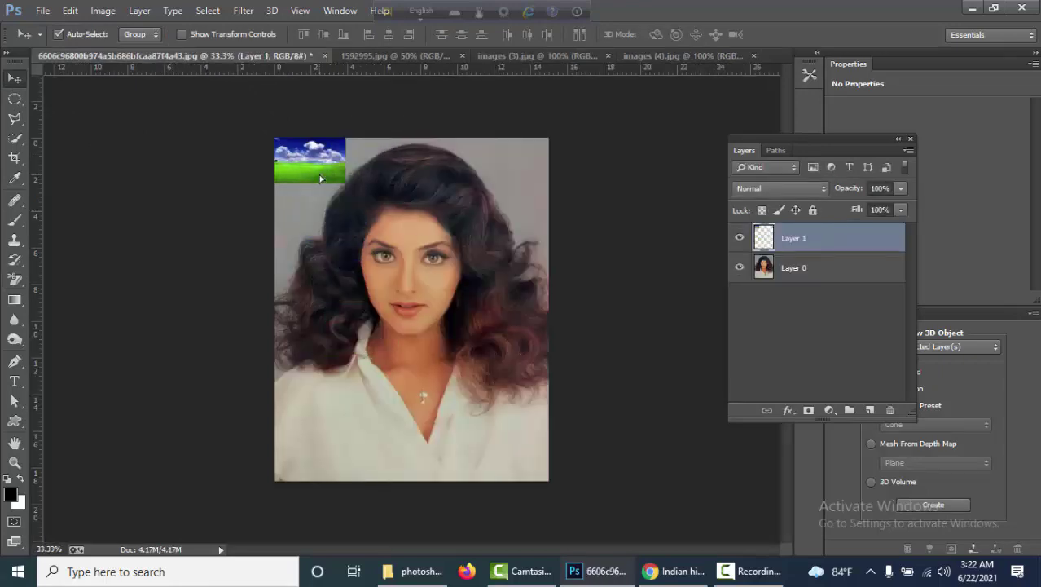
key("ctrl+t")
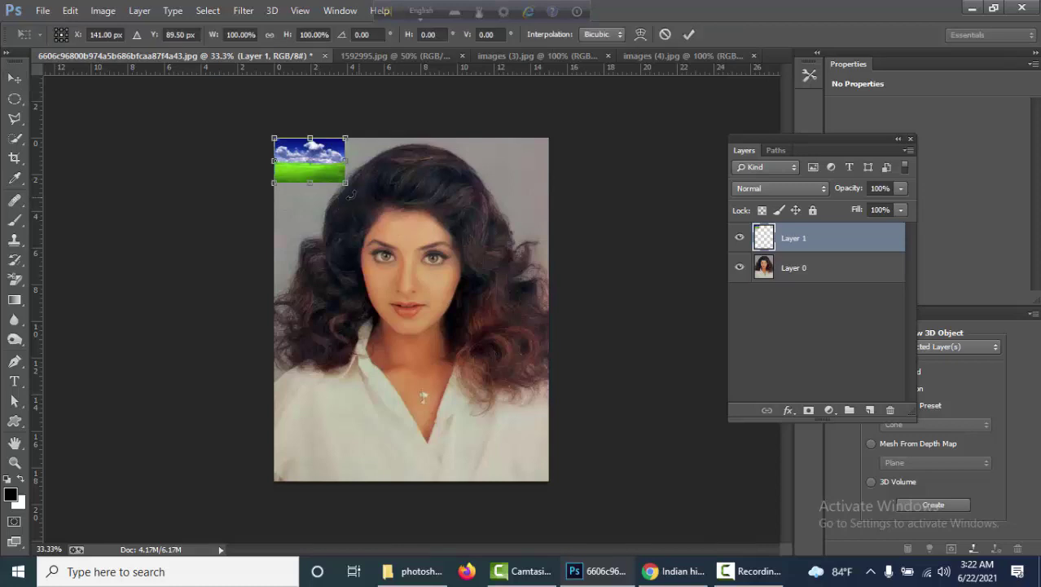
left_click_drag(343, 183, 613, 498)
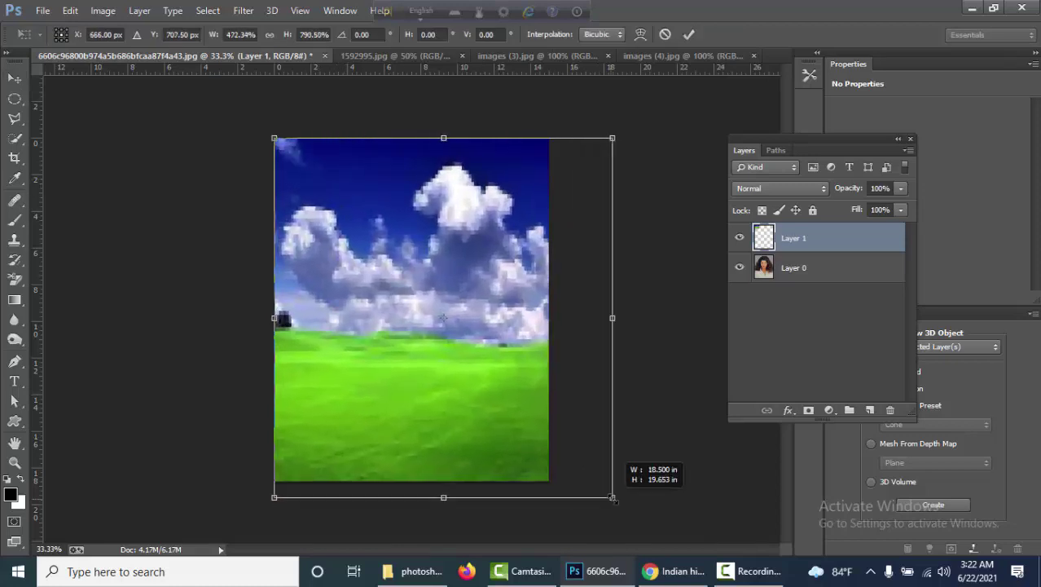
key("Return")
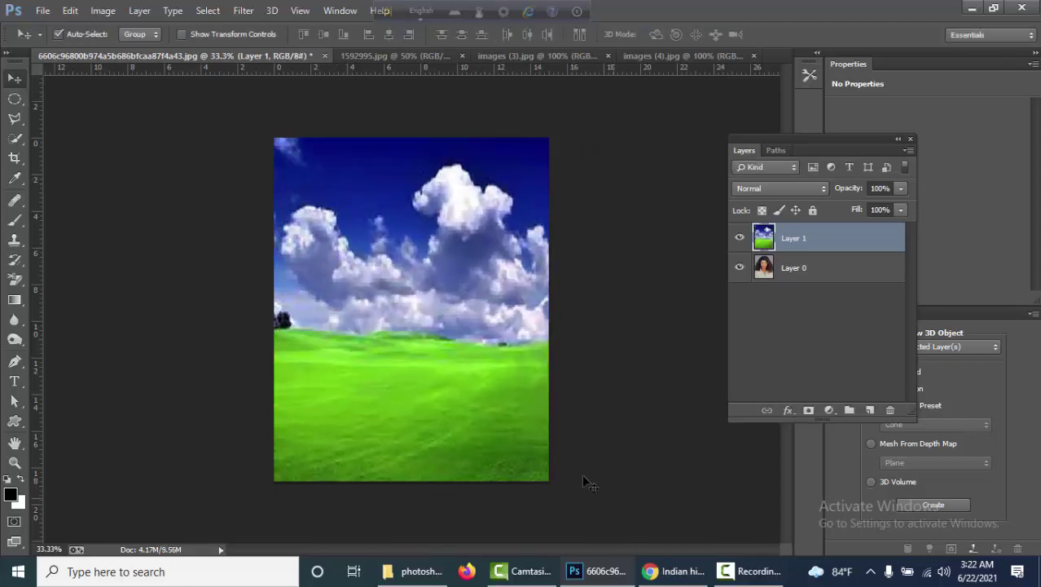
left_click_drag(448, 375, 436, 376)
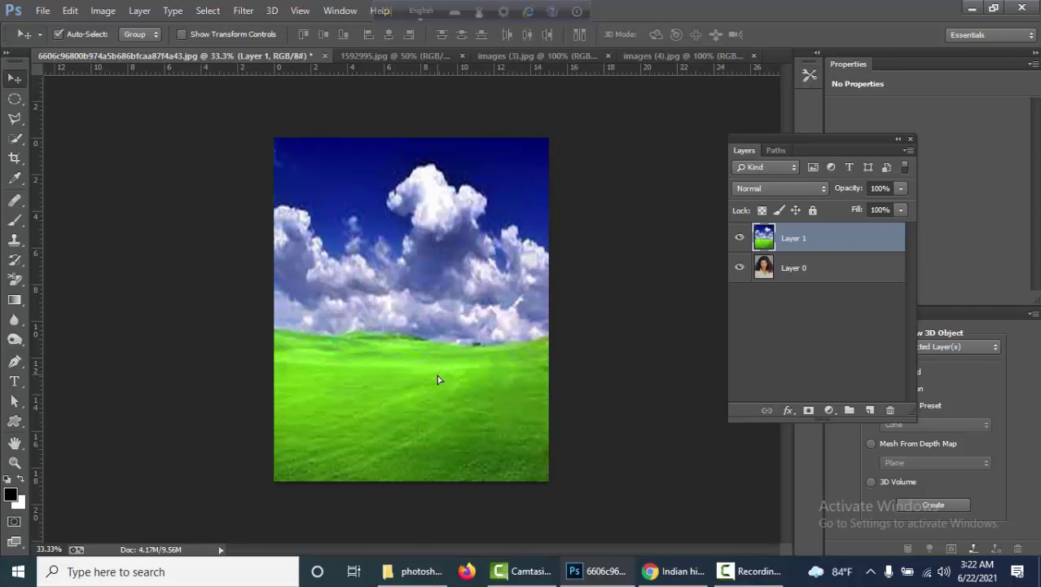
left_click_drag(764, 267, 766, 238)
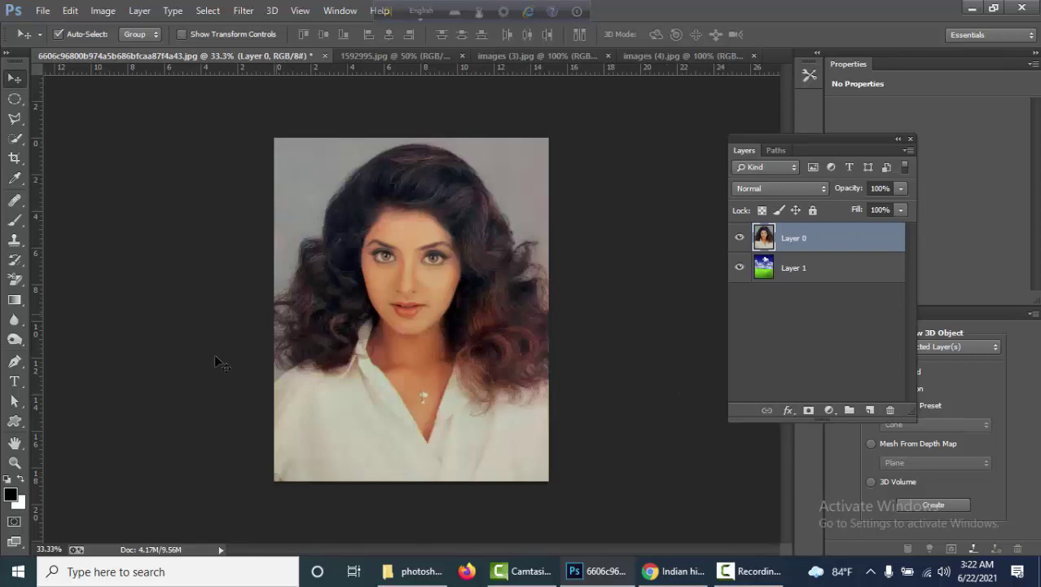
Choose the Background Eraser with Discontiguous limits and set its Tolerance to 40%
left_click(14, 279)
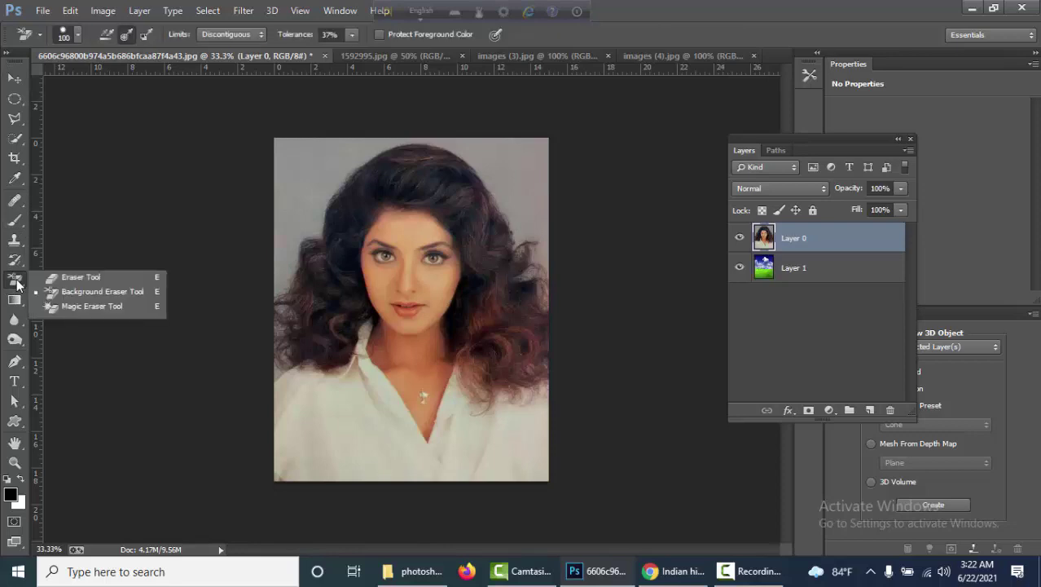
left_click(75, 291)
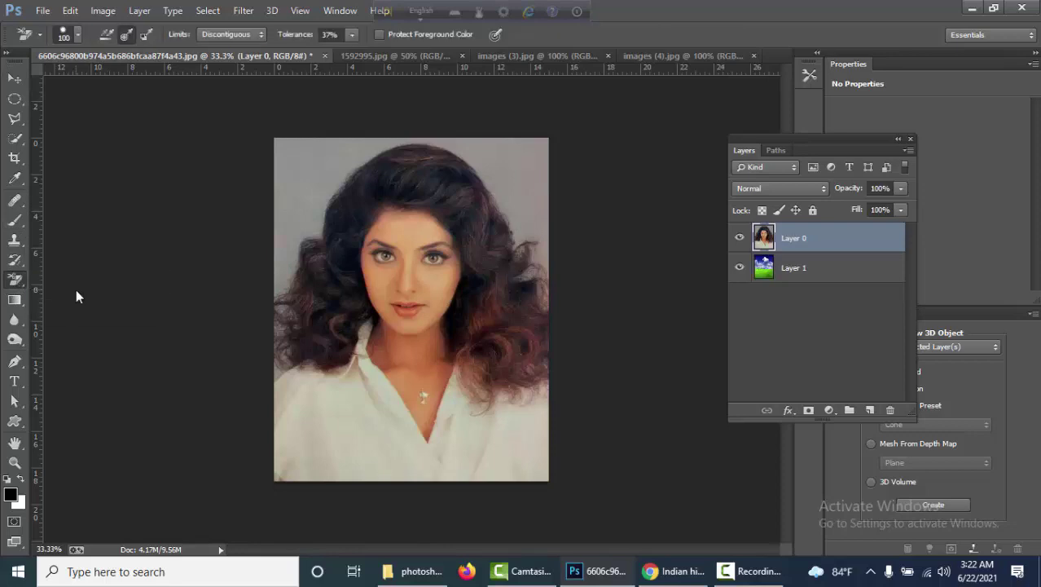
left_click(79, 37)
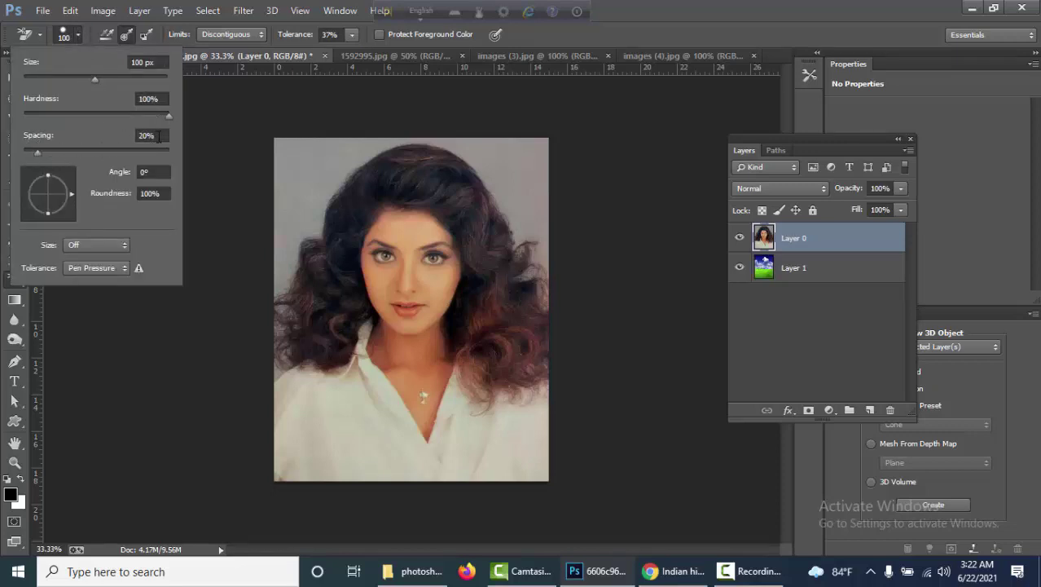
left_click(218, 32)
left_click(220, 51)
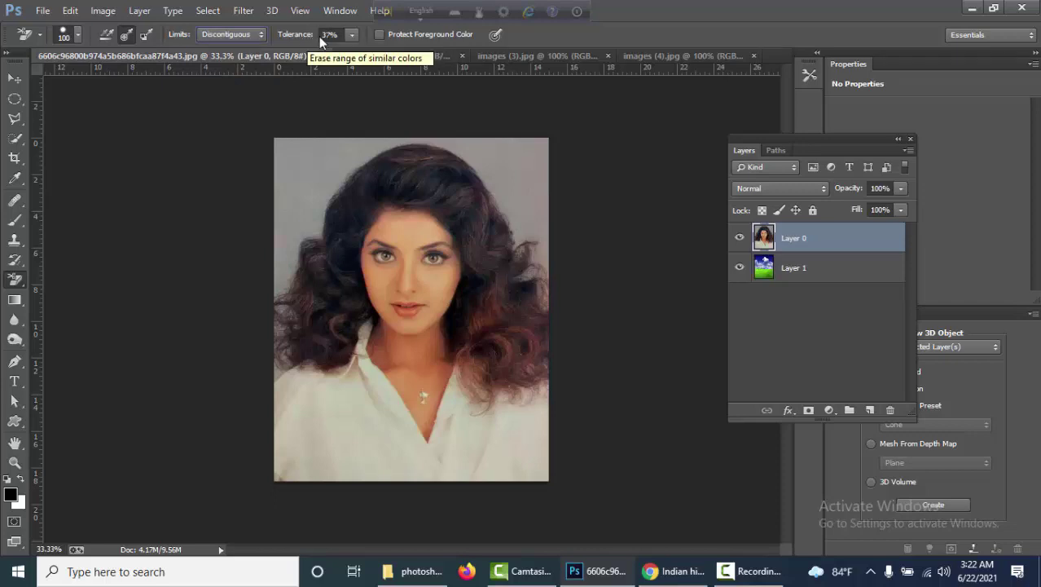
left_click(327, 36)
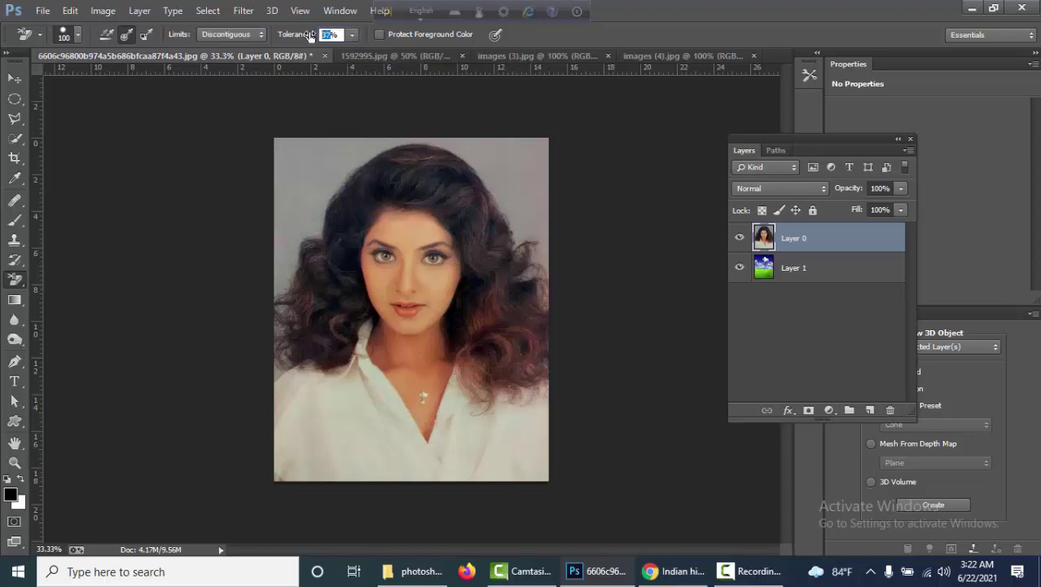
type("40")
Test-erase a streak on the hair, undo it, and enlarge the eraser brush to 175
left_click_drag(337, 230, 316, 271)
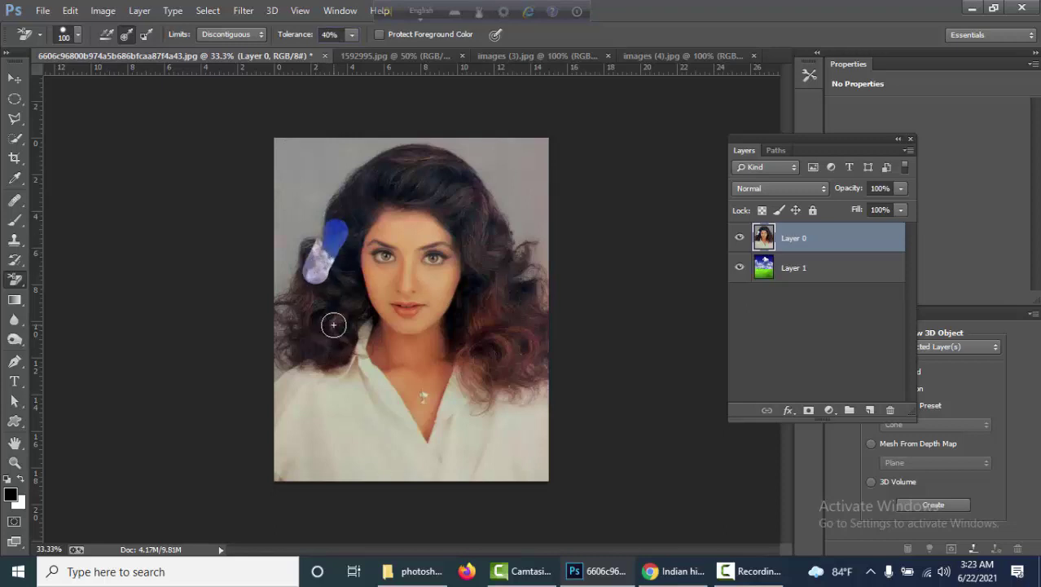
key("ctrl+z")
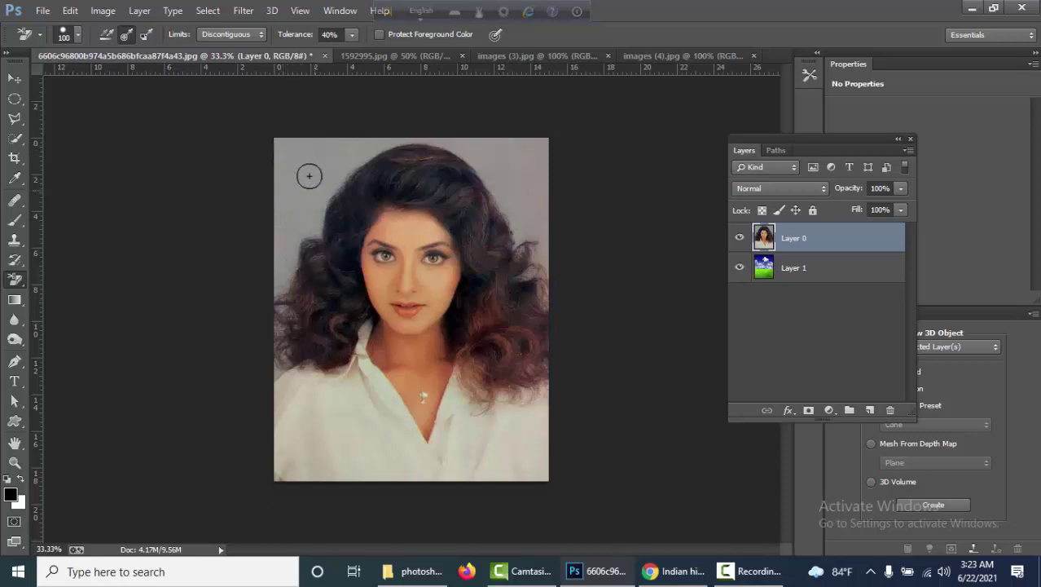
key("ctrl+t")
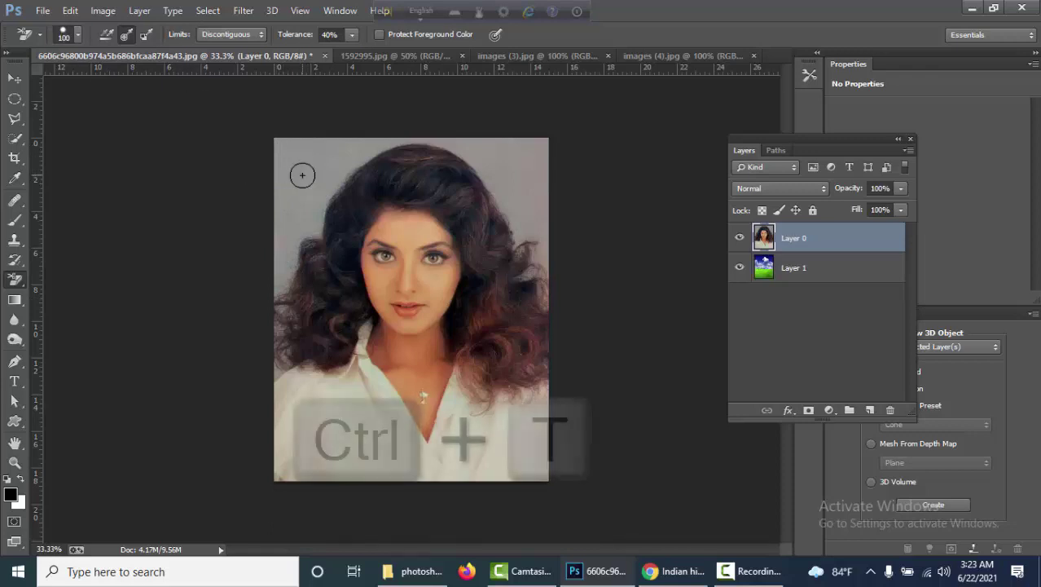
key("bracketright")
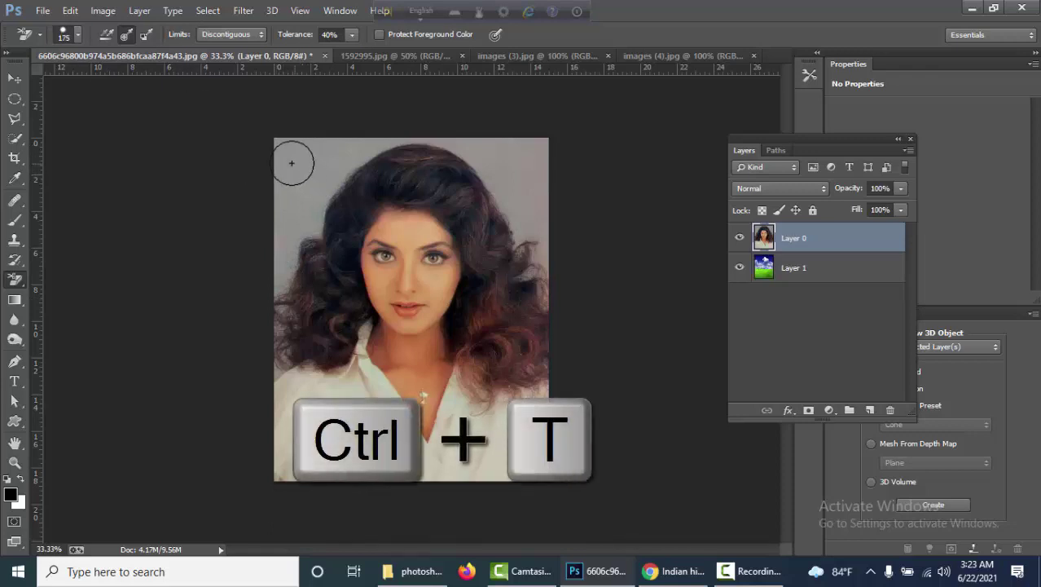
Erase the leftover backdrop at the top-left, above the hair, and along the left hair edge
mouse_move(286, 154)
left_mouse_down()
mouse_move(346, 163)
mouse_move(289, 208)
mouse_move(298, 227)
mouse_move(278, 279)
mouse_move(280, 363)
mouse_move(264, 359)
left_mouse_up()
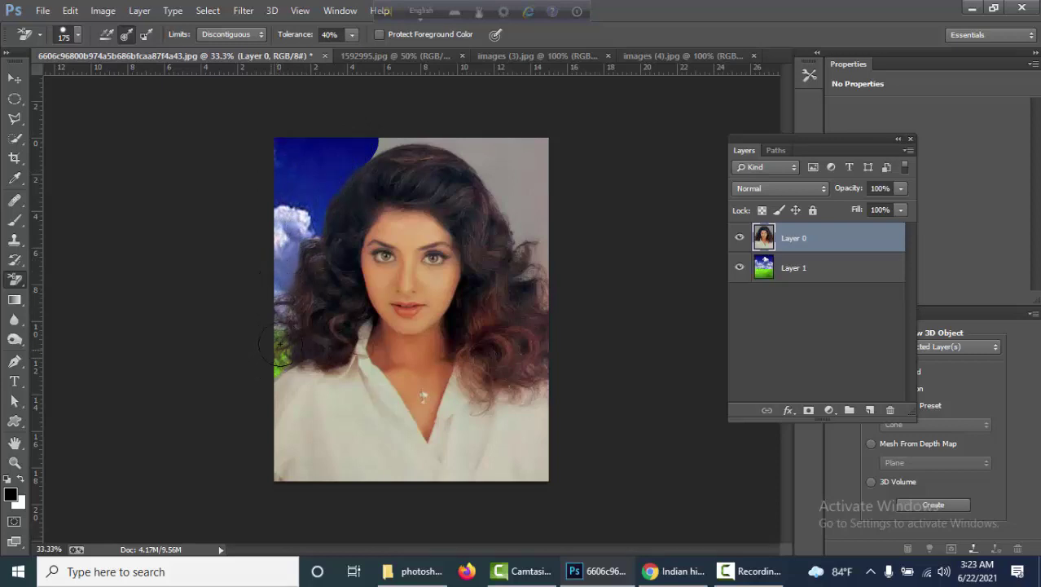
left_click_drag(285, 289, 298, 220)
mouse_move(375, 145)
left_mouse_down()
mouse_move(440, 140)
mouse_move(489, 156)
mouse_move(511, 208)
mouse_move(523, 169)
mouse_move(497, 143)
mouse_move(543, 148)
mouse_move(541, 228)
mouse_move(519, 241)
mouse_move(540, 287)
mouse_move(543, 252)
mouse_move(534, 273)
mouse_move(528, 259)
mouse_move(521, 273)
mouse_move(530, 245)
mouse_move(533, 277)
mouse_move(515, 213)
left_mouse_up()
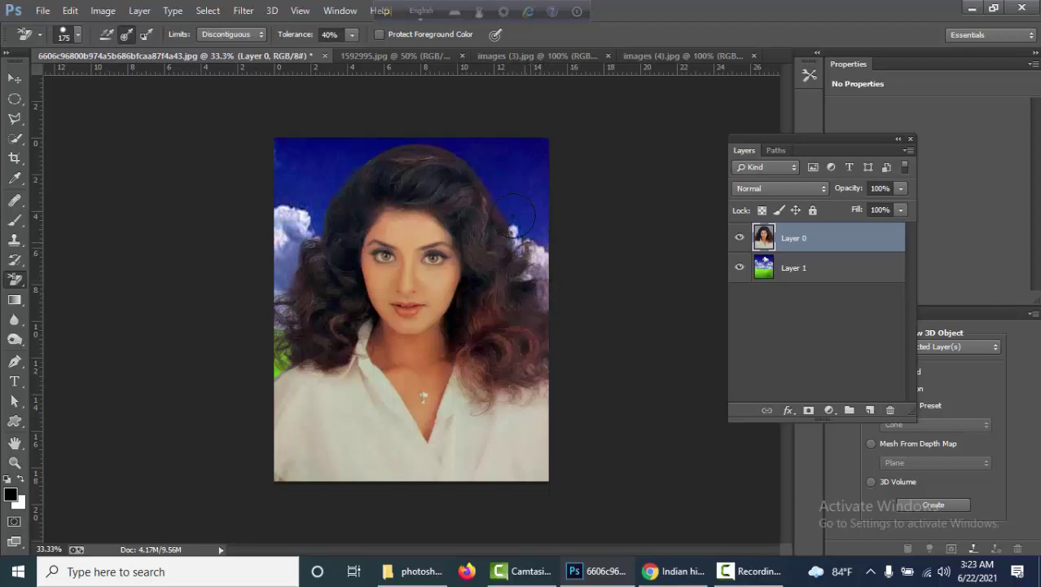
left_click_drag(281, 236, 277, 328)
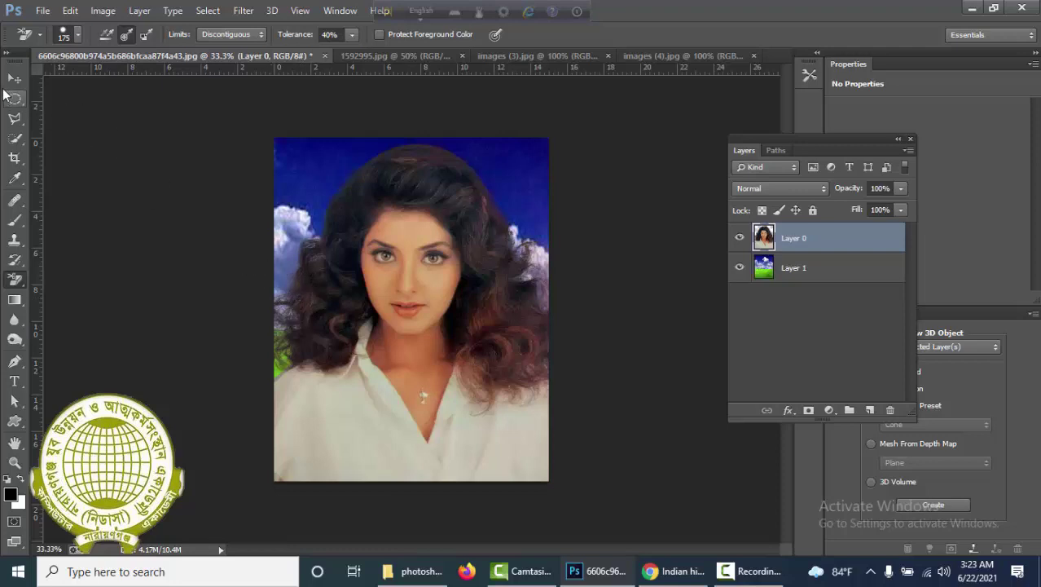
Nudge the portrait Layer 0 with the Move tool and set it back in place
left_click(13, 78)
mouse_move(409, 260)
left_mouse_down()
mouse_move(449, 257)
mouse_move(410, 264)
left_mouse_up()
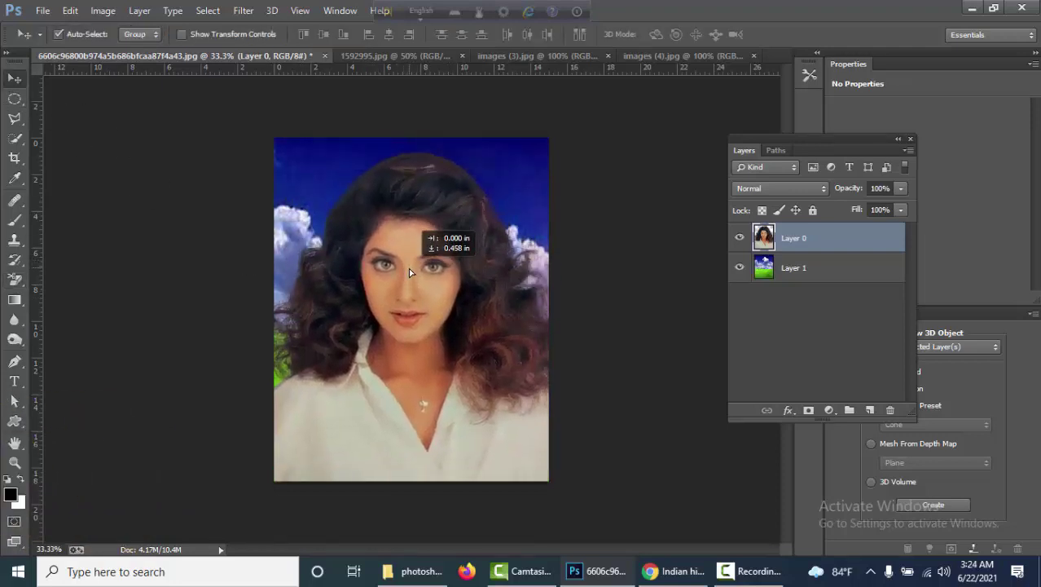
left_click_drag(410, 264, 409, 263)
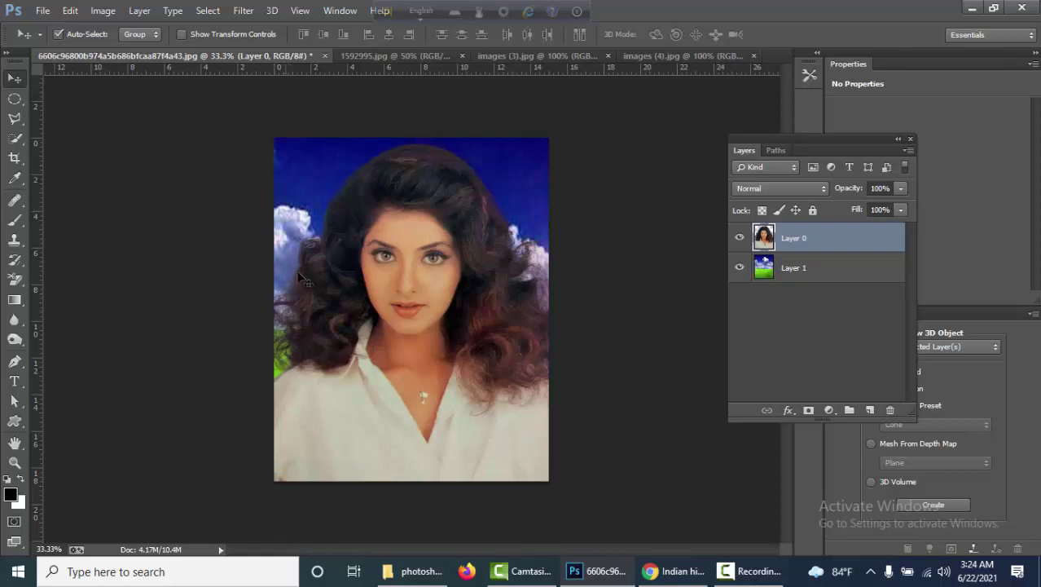
Hide and reshow the sky layer to check the cutout, then bring up 1592995.jpg
left_click(739, 268)
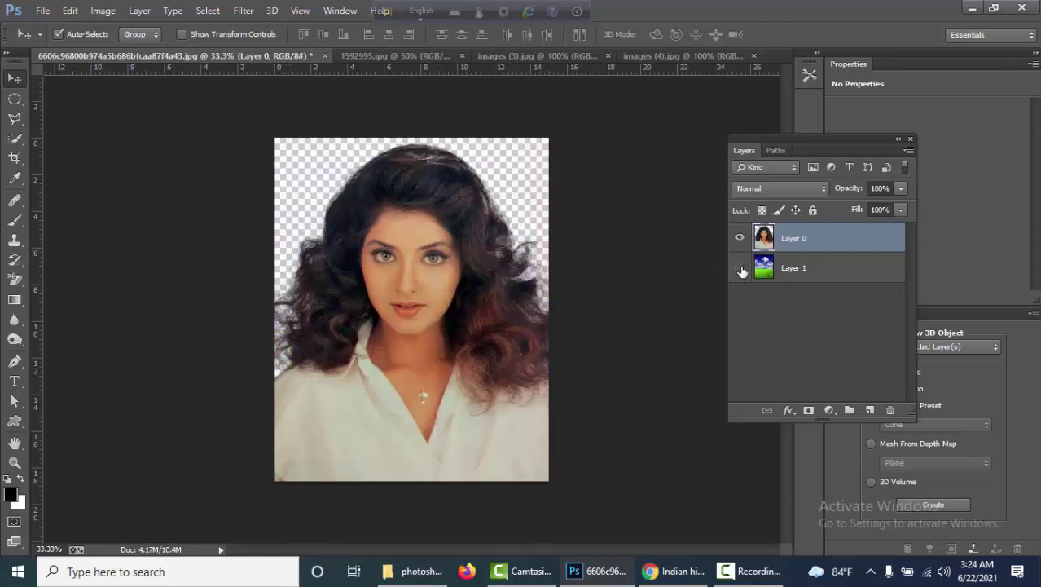
left_click(740, 268)
left_click(740, 268)
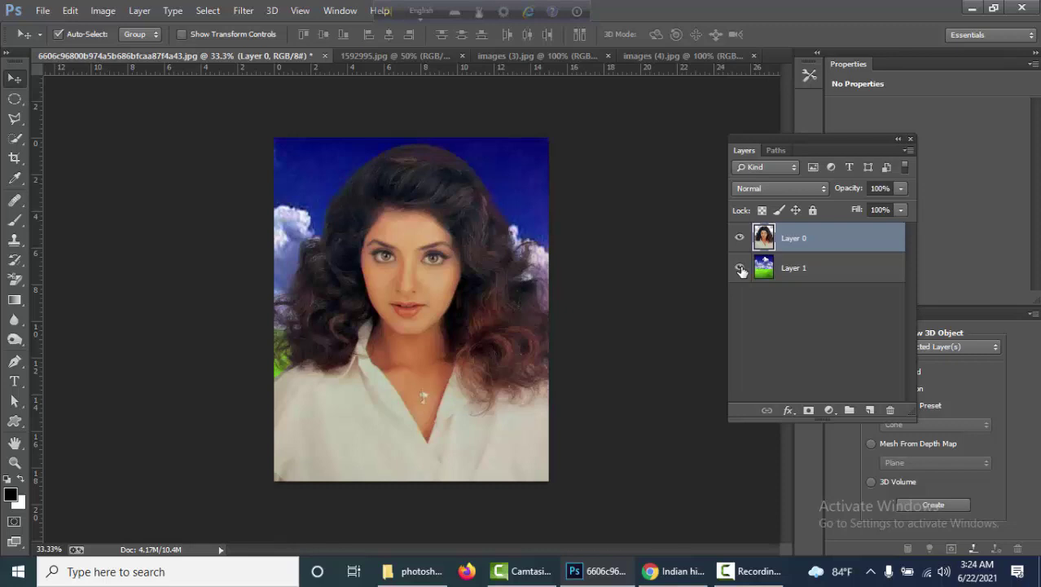
left_click(373, 56)
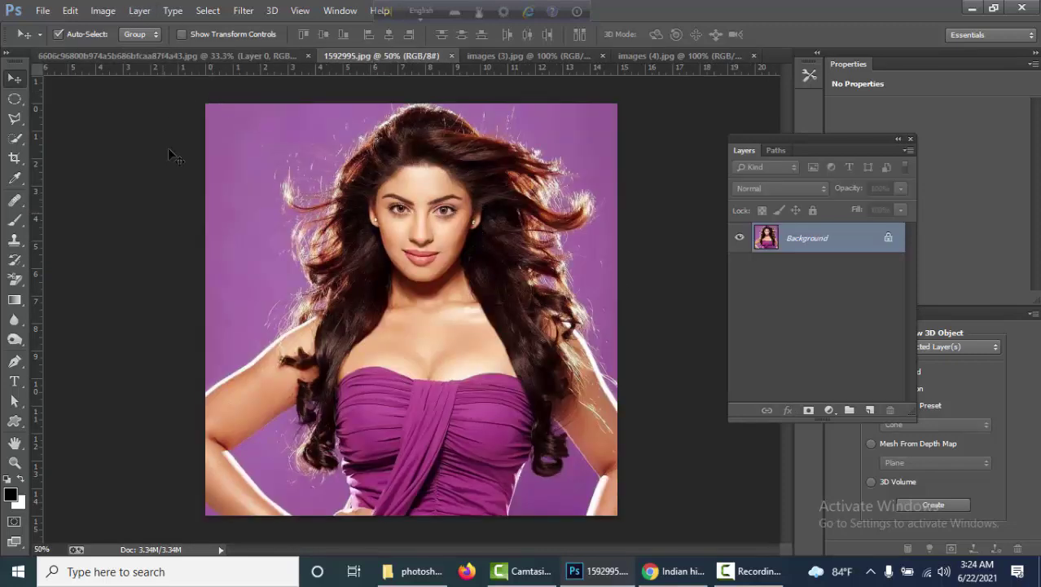
Copy images (3).jpg into 1592995.jpg as Layer 1, stretched over the full canvas
left_click(698, 57)
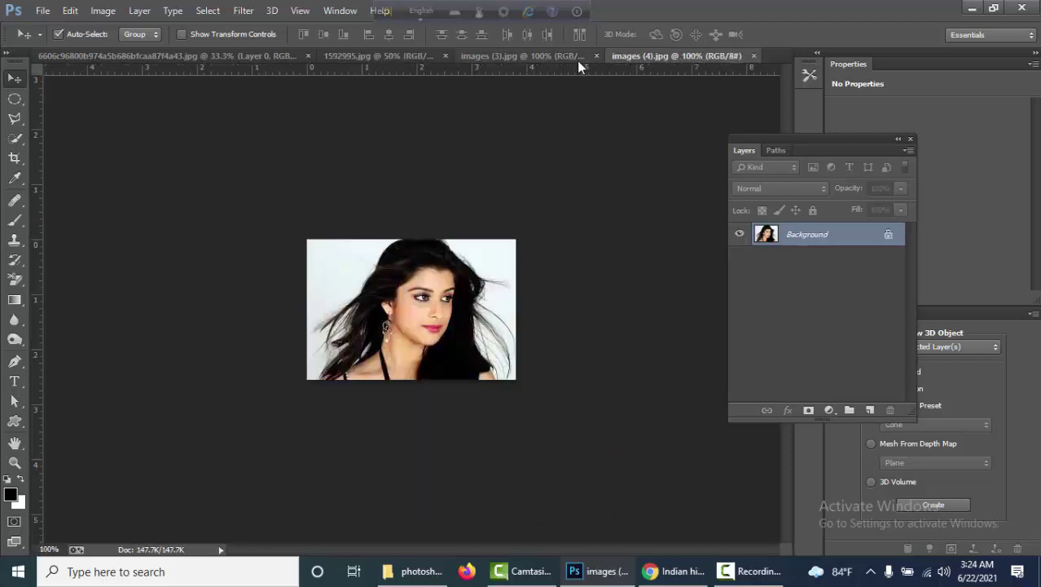
left_click(554, 54)
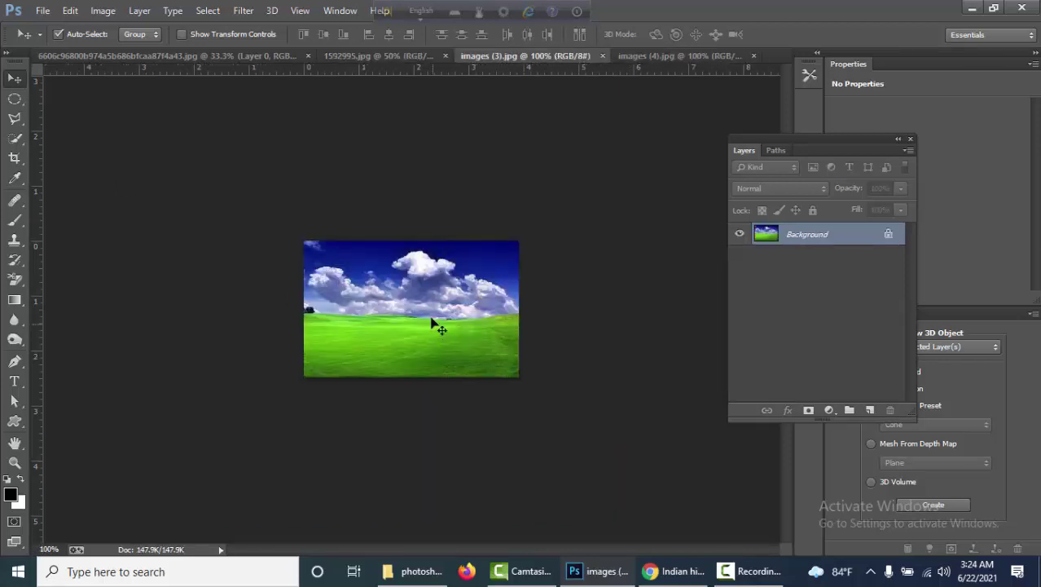
mouse_move(432, 322)
left_mouse_down()
mouse_move(358, 67)
mouse_move(375, 343)
mouse_move(268, 148)
mouse_move(271, 157)
left_mouse_up()
key("ctrl+t")
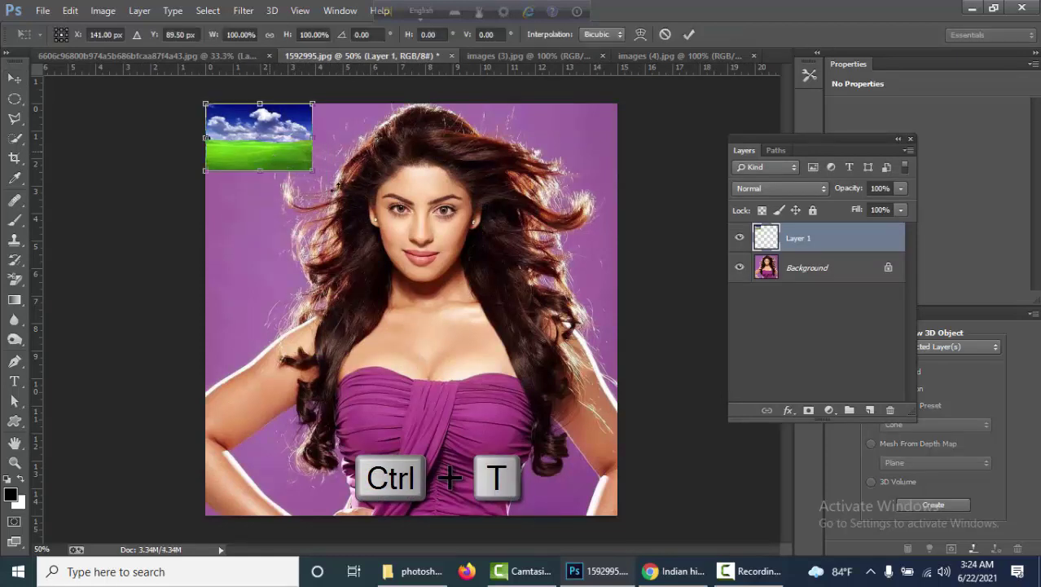
left_click_drag(312, 172, 655, 519)
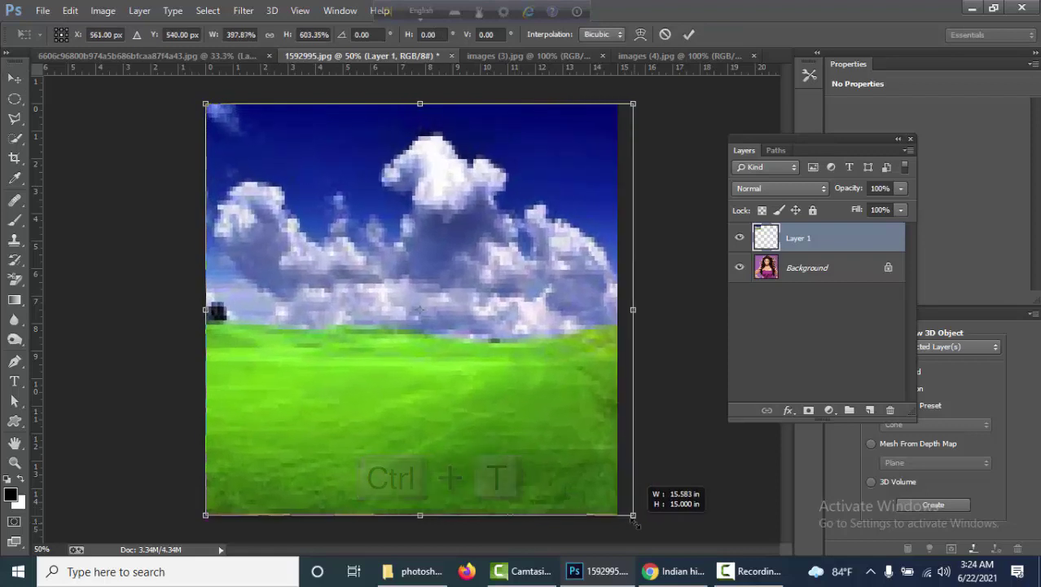
key("Return")
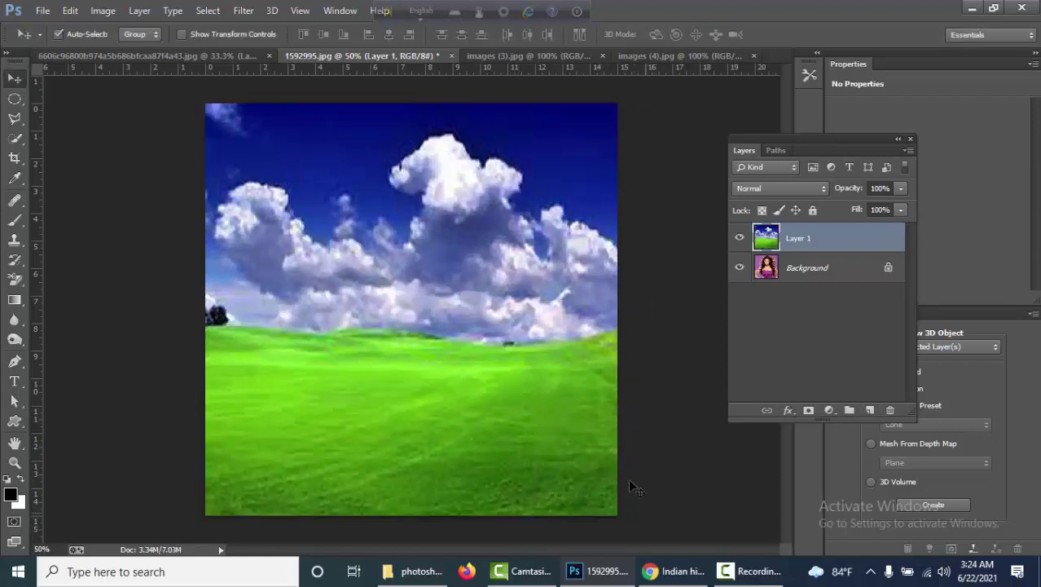
Unlock the purple portrait as Layer 0, stack it above Layer 1, and choose the Background Eraser Tool
double_click(804, 271)
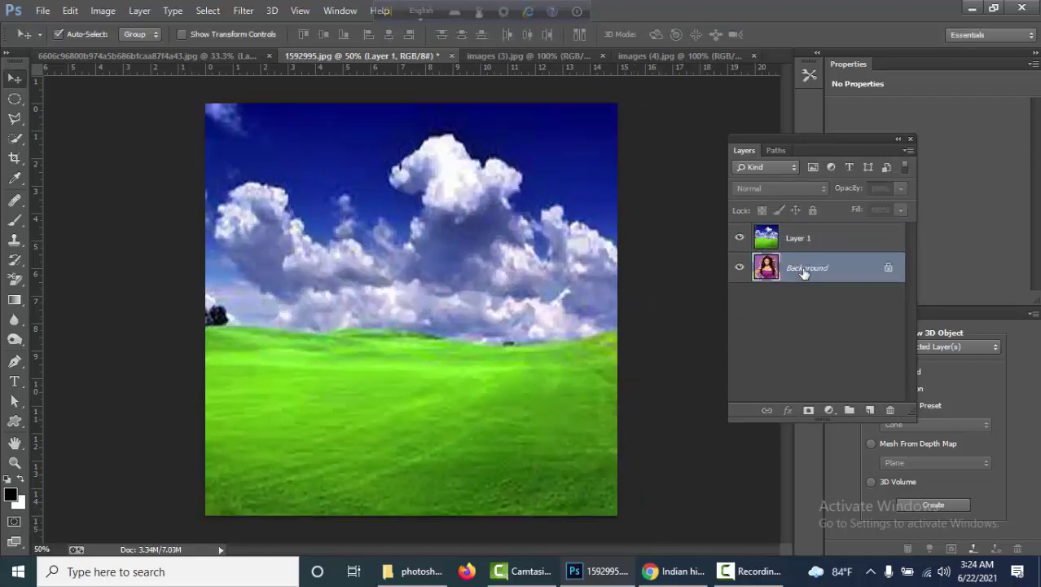
left_click(648, 181)
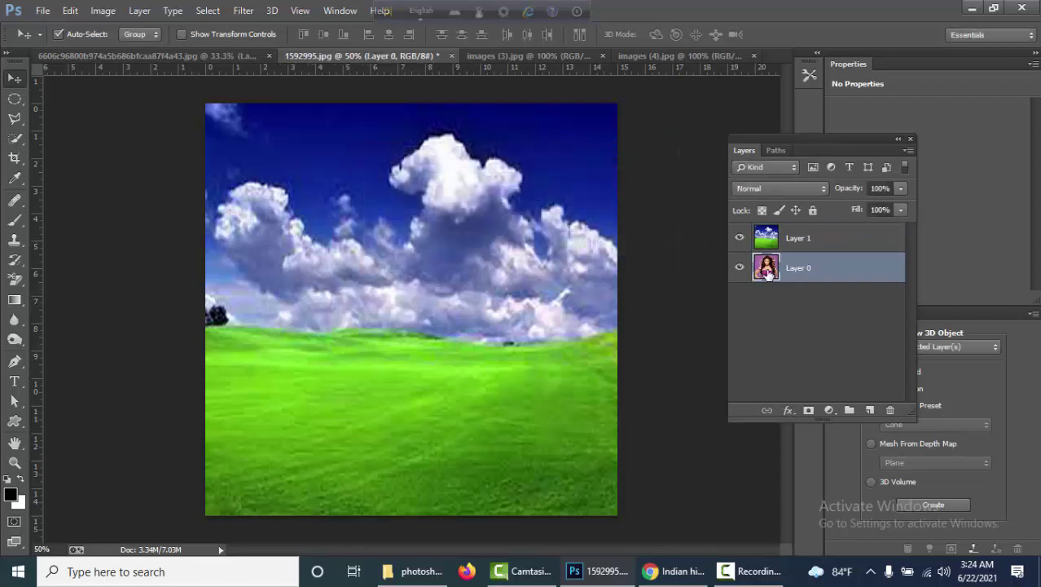
left_click_drag(768, 274, 770, 236)
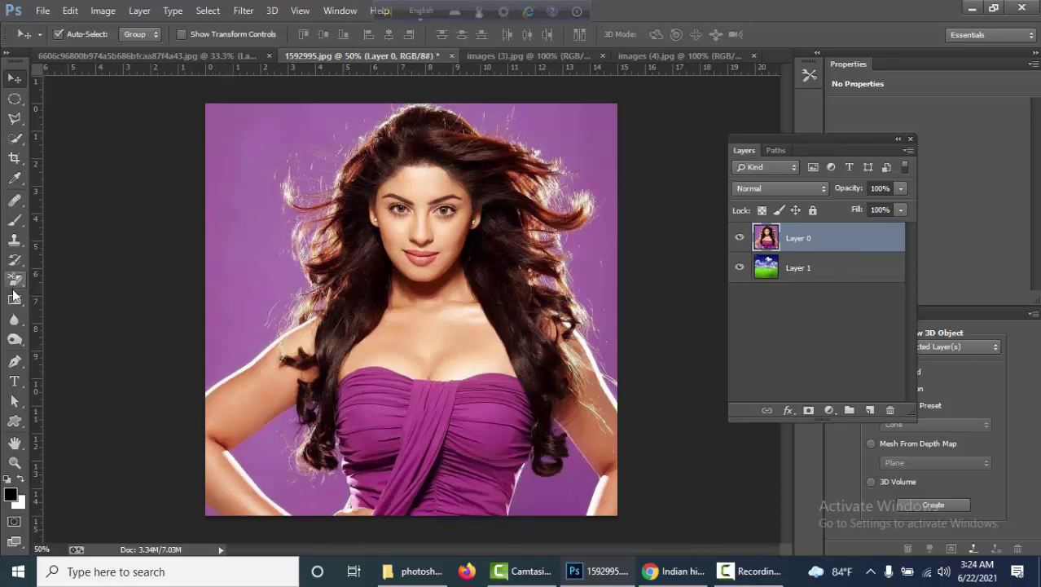
left_click_drag(13, 282, 72, 295)
left_click(73, 291)
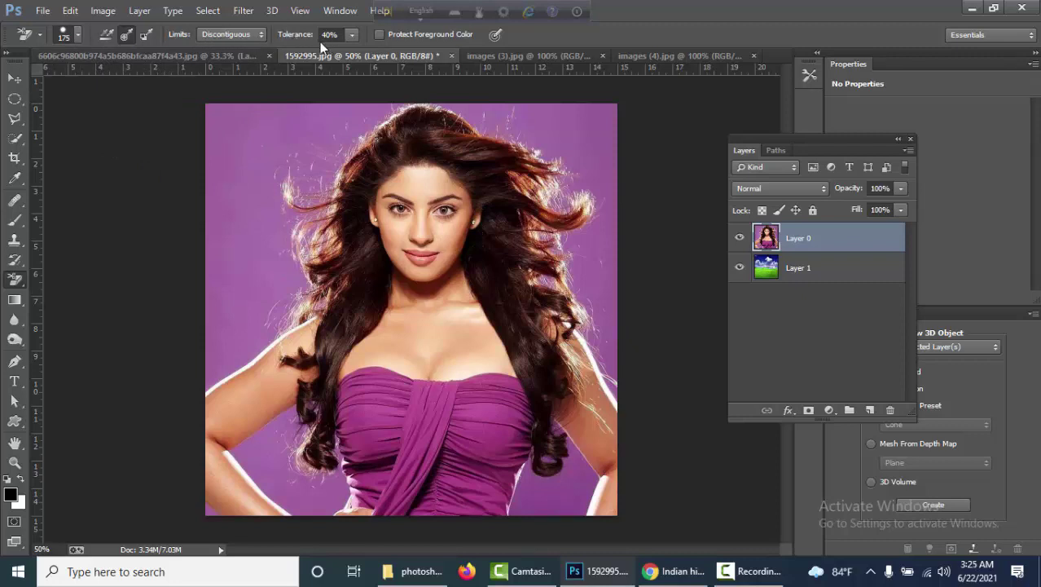
Erase the purple backdrop at top-left, below the left arm and beside the hair, then switch to images (4).jpg
mouse_move(229, 132)
left_mouse_down()
mouse_move(343, 105)
mouse_move(229, 220)
mouse_move(277, 244)
mouse_move(295, 295)
mouse_move(232, 321)
mouse_move(205, 354)
mouse_move(229, 252)
mouse_move(173, 364)
left_mouse_up()
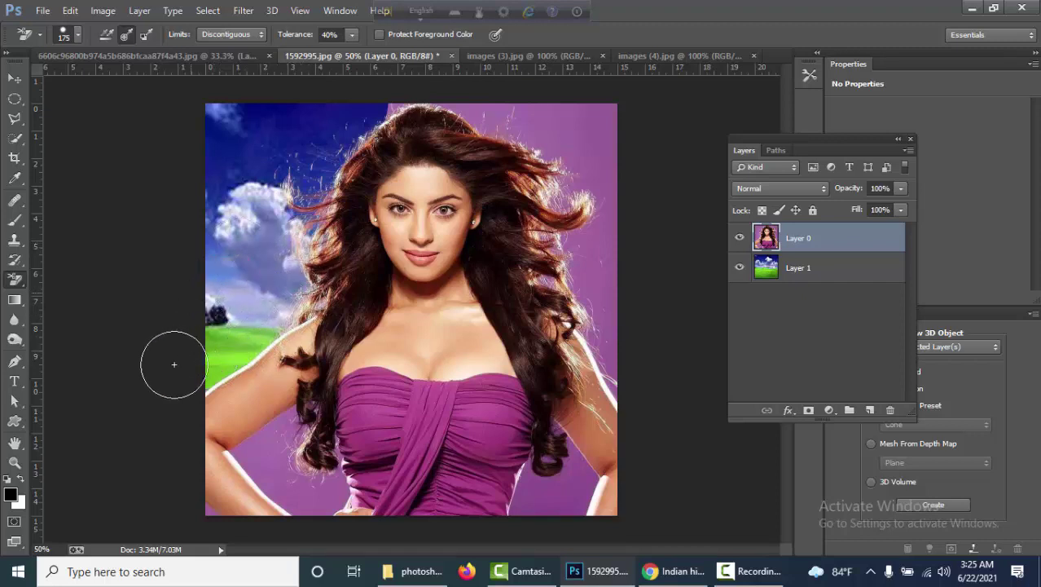
mouse_move(202, 440)
left_mouse_down()
mouse_move(301, 423)
mouse_move(300, 452)
mouse_move(319, 484)
mouse_move(269, 480)
mouse_move(297, 471)
left_mouse_up()
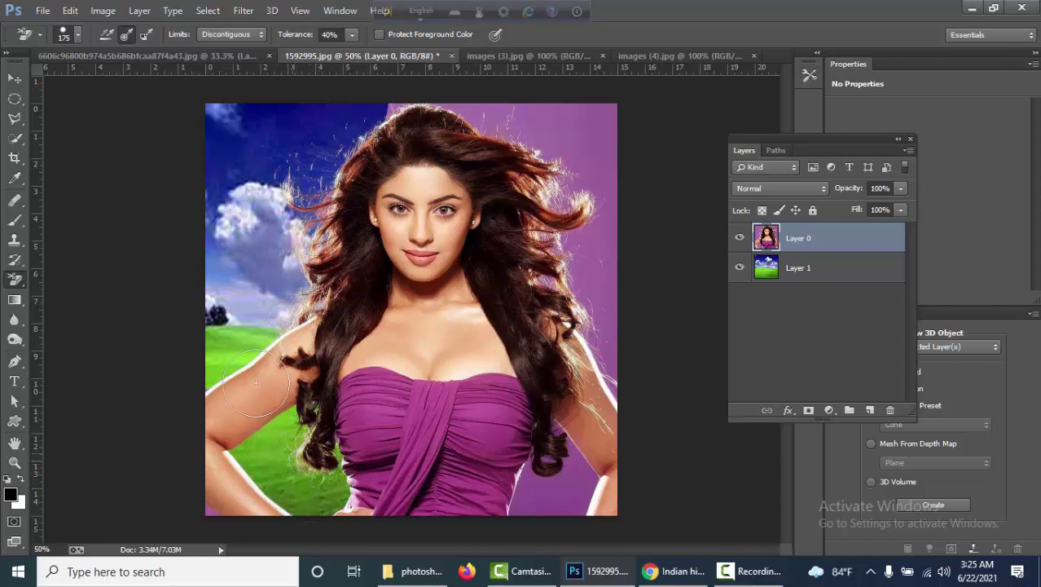
mouse_move(430, 96)
left_mouse_down()
mouse_move(498, 124)
mouse_move(571, 130)
mouse_move(572, 144)
mouse_move(591, 109)
mouse_move(597, 167)
mouse_move(569, 198)
mouse_move(603, 236)
mouse_move(562, 261)
mouse_move(604, 279)
mouse_move(616, 310)
mouse_move(632, 453)
mouse_move(575, 477)
mouse_move(558, 443)
mouse_move(537, 495)
mouse_move(548, 493)
mouse_move(545, 469)
mouse_move(546, 487)
left_mouse_up()
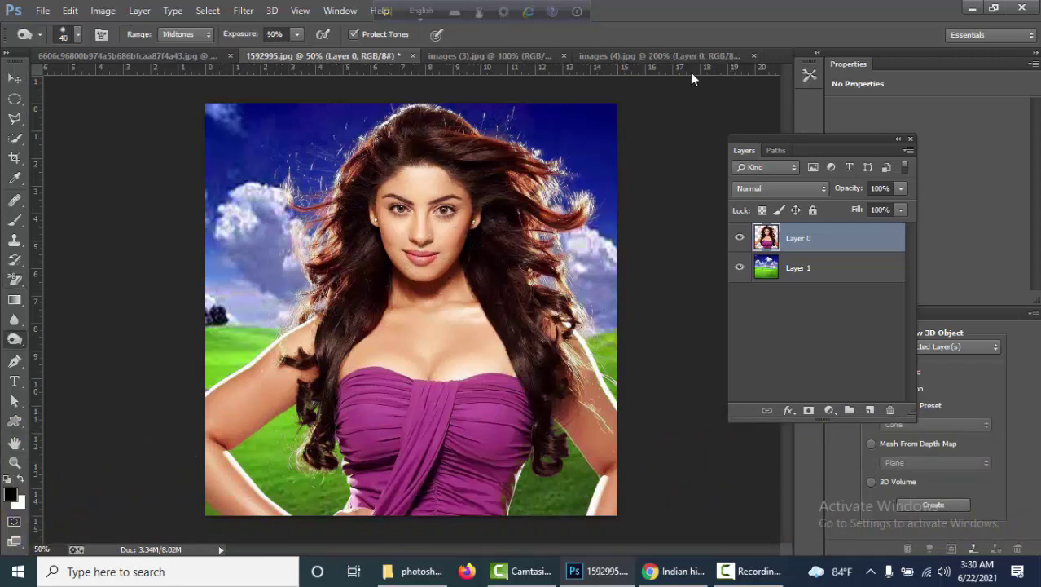
left_click(644, 58)
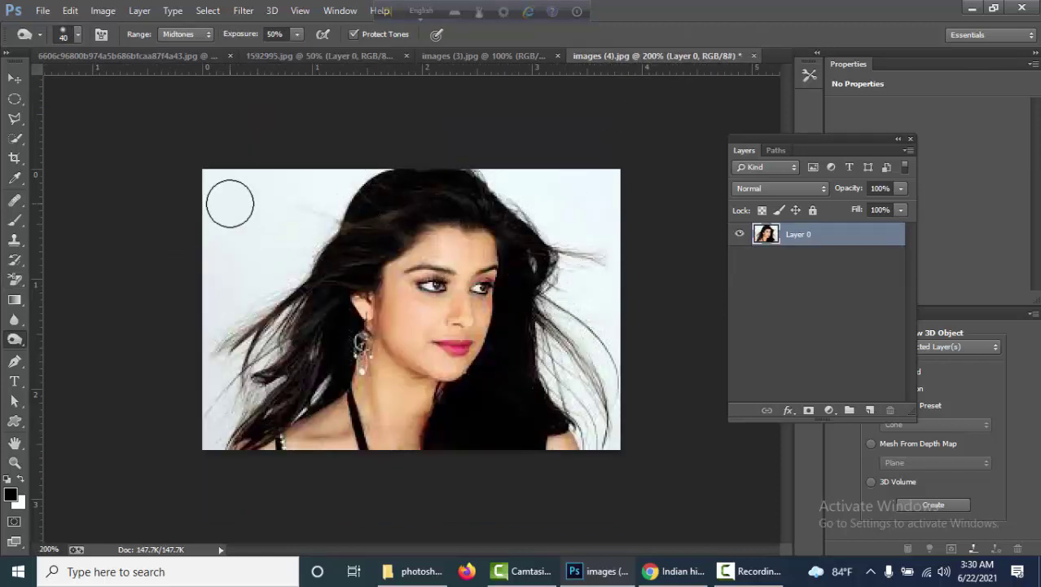
Select the Background Eraser Tool with Discontiguous limits and 55% tolerance
key("w")
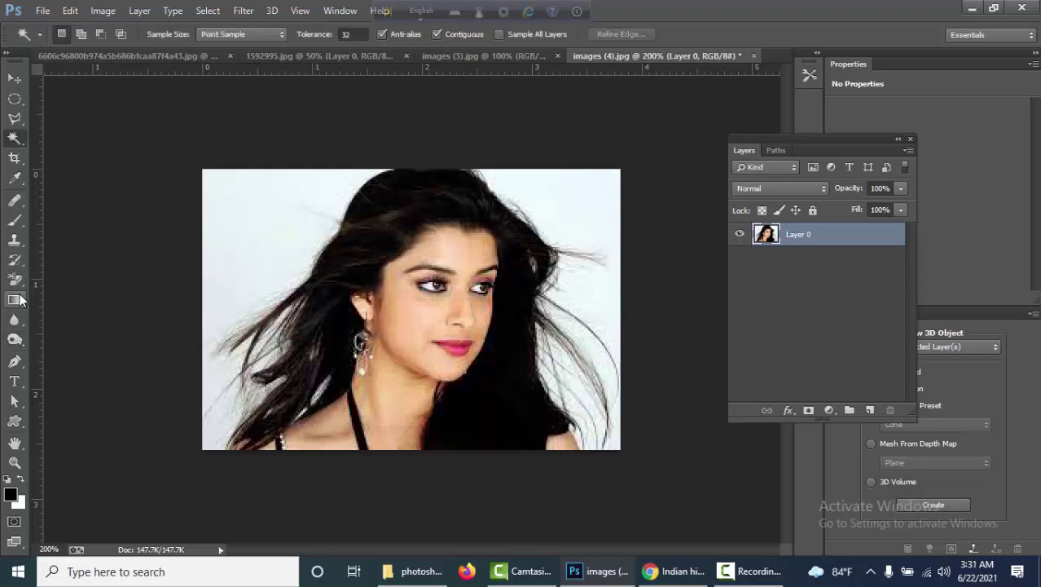
left_click(14, 282)
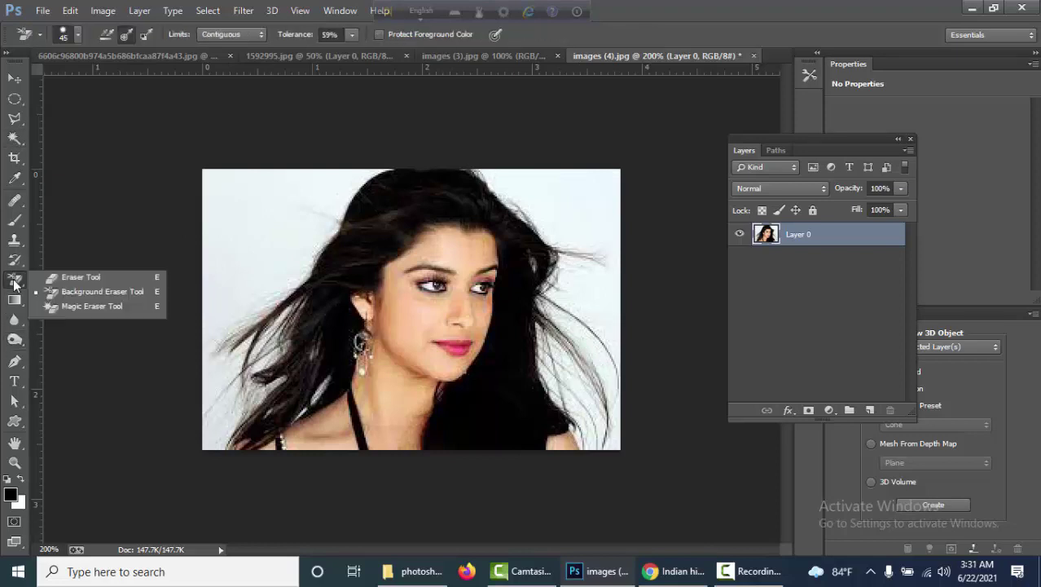
left_click(74, 295)
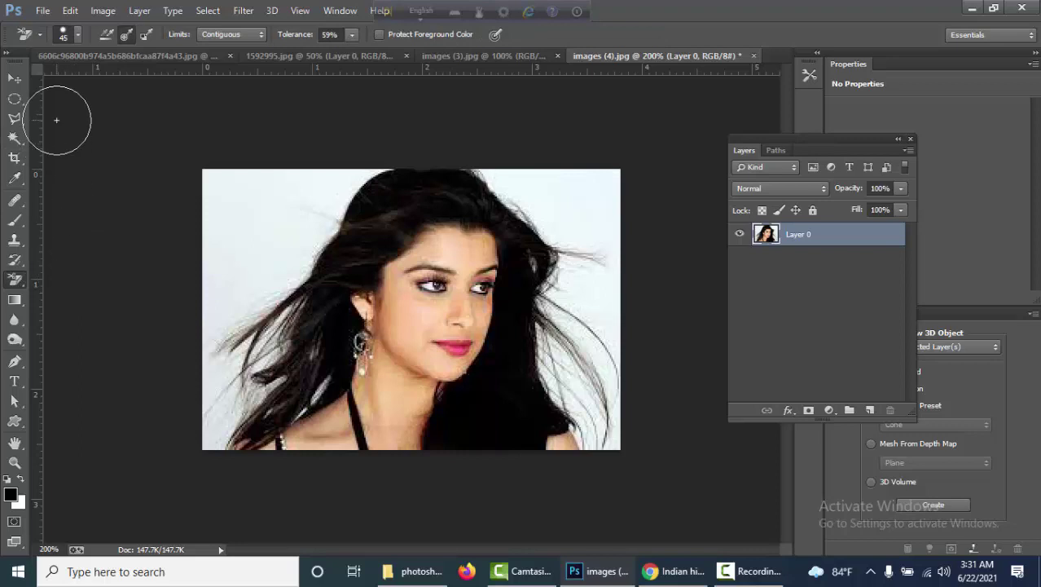
left_click(259, 34)
left_click(231, 48)
type("55")
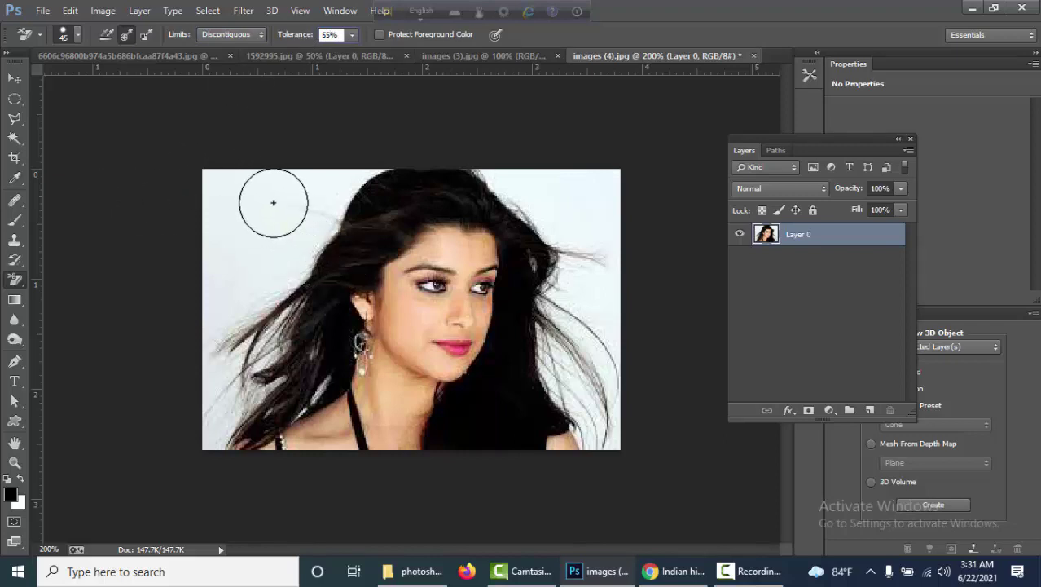
Erase the white backdrop at top-left and above the right side of the hair to transparency
mouse_move(230, 185)
left_mouse_down()
mouse_move(326, 191)
mouse_move(267, 232)
mouse_move(215, 299)
mouse_move(221, 401)
mouse_move(206, 428)
left_mouse_up()
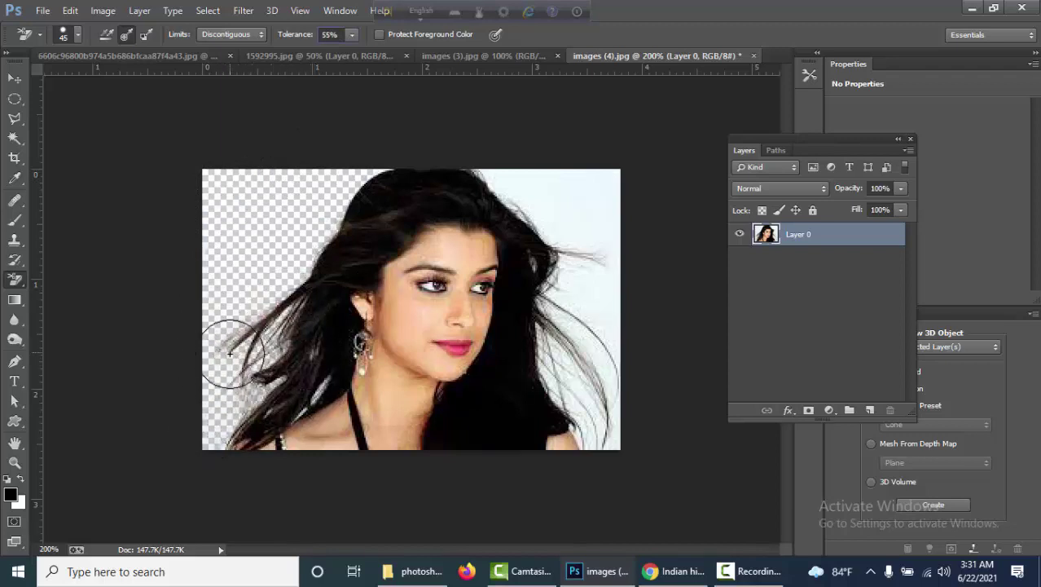
mouse_move(485, 175)
left_mouse_down()
mouse_move(562, 240)
mouse_move(581, 176)
mouse_move(586, 233)
mouse_move(570, 301)
mouse_move(615, 304)
mouse_move(593, 431)
mouse_move(559, 348)
left_mouse_up()
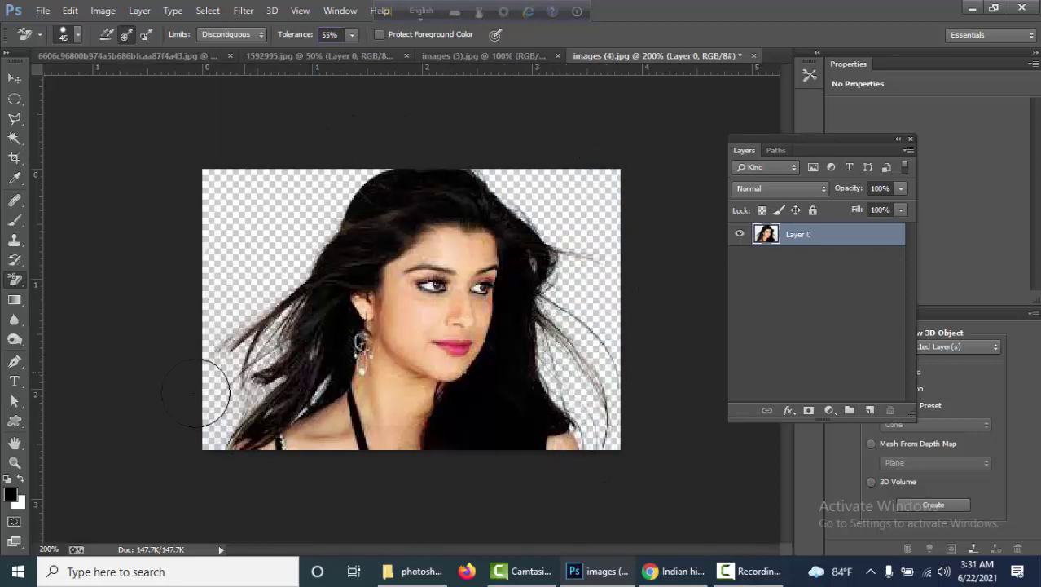